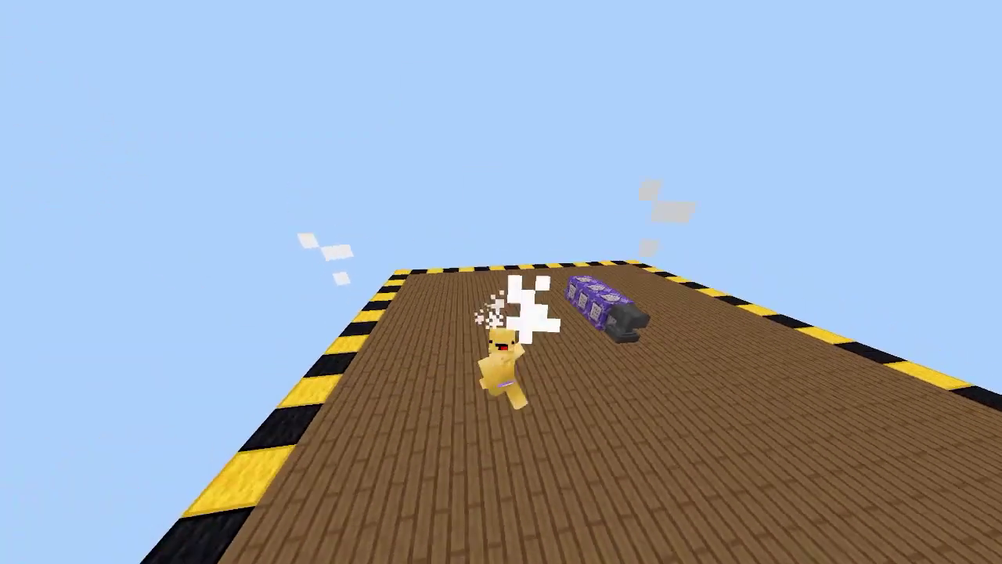
# Step: Switch to first-person, spawn two creepers and kill both with thrown shurikens
pyautogui.press('F5')
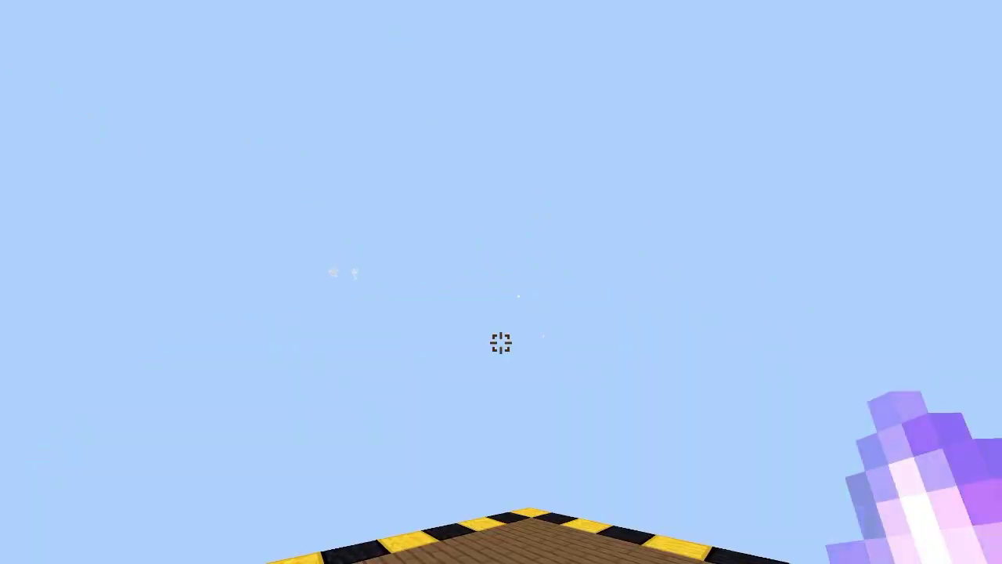
pyautogui.rightClick(501, 343)
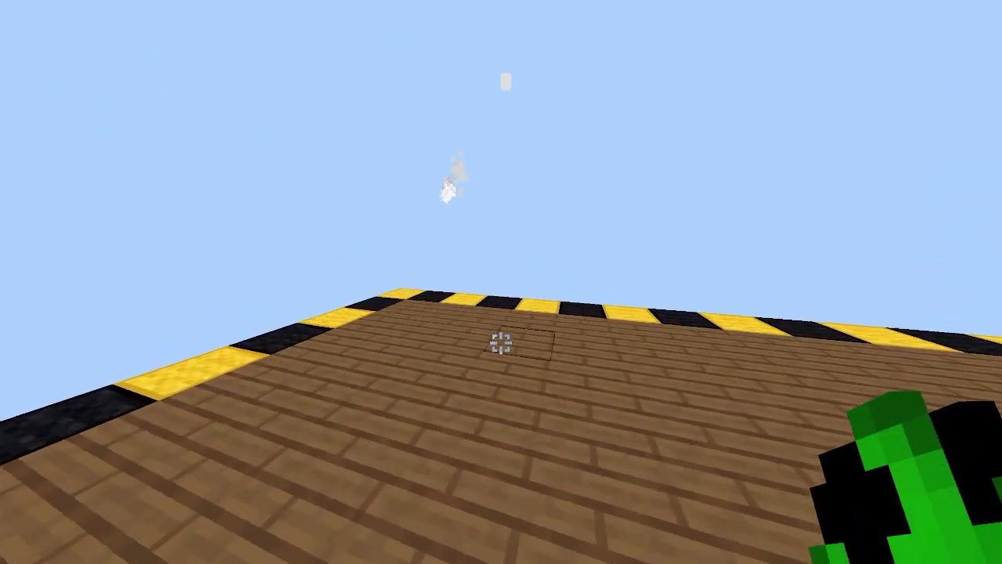
pyautogui.rightClick(501, 343)
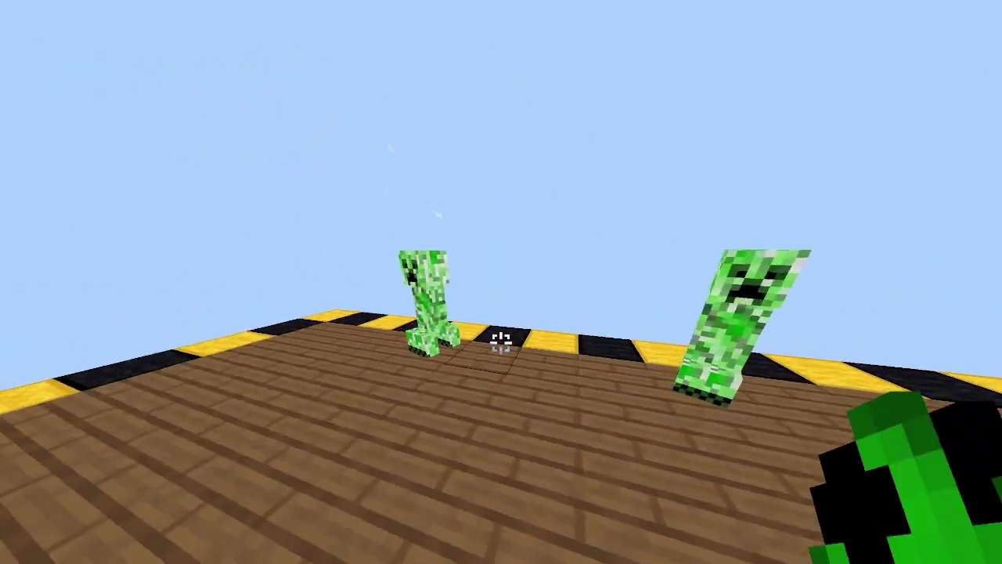
pyautogui.scroll(-1, 501, 342)
pyautogui.rightClick(501, 343)
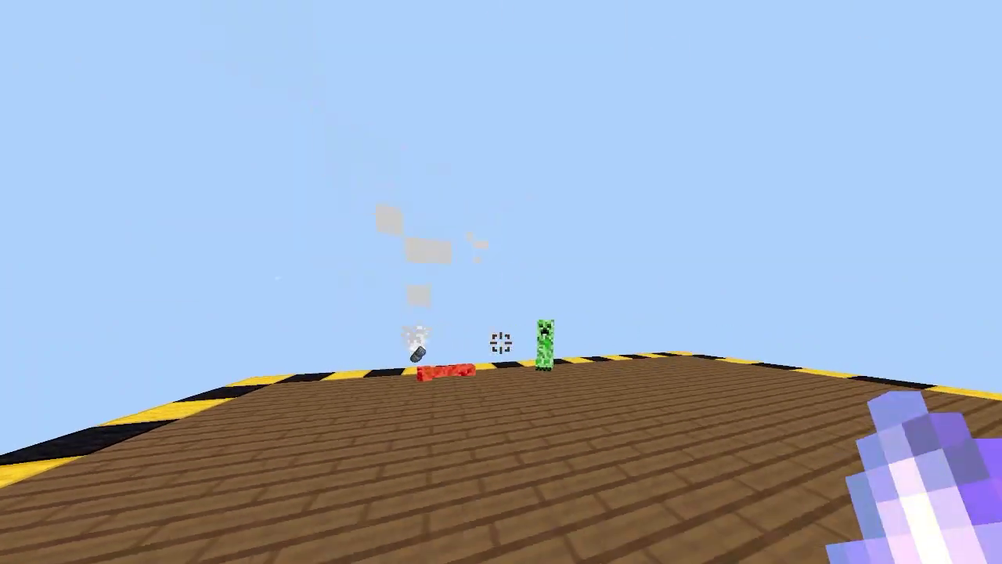
pyautogui.rightClick(501, 343)
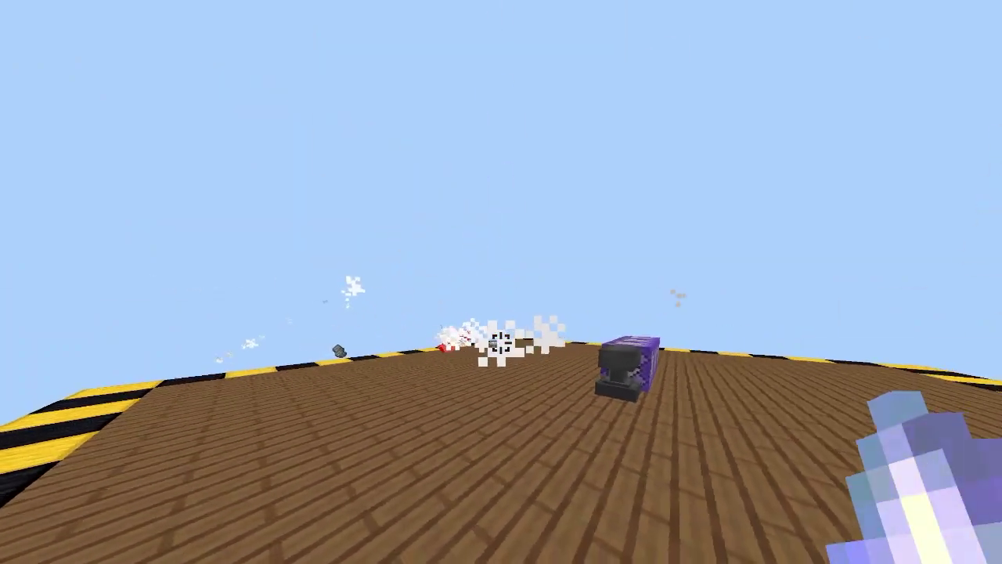
pyautogui.scroll(1, 501, 282)
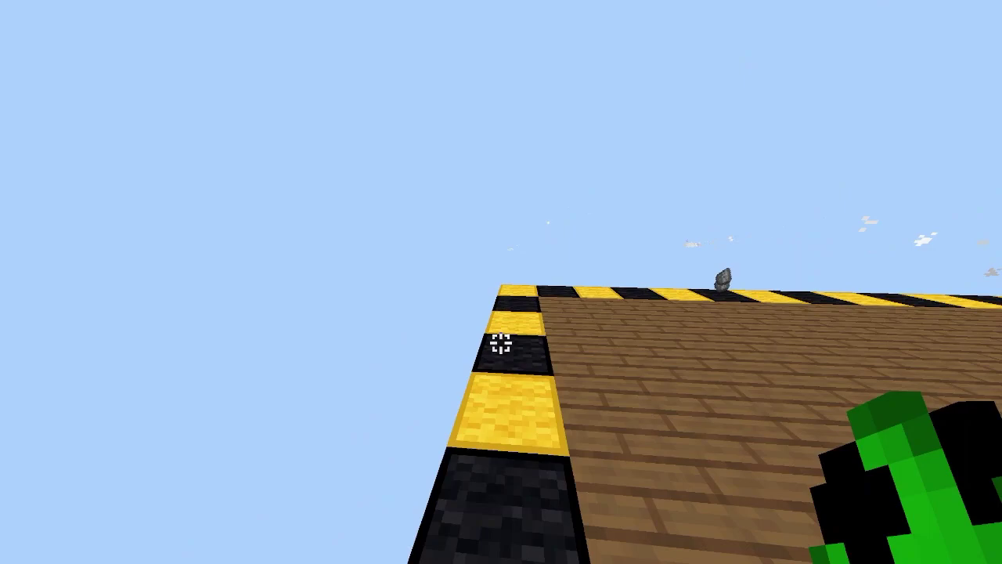
# Step: Spawn a creeper at the platform edge and kill it with the shuriken
pyautogui.rightClick(501, 282)
pyautogui.rightClick(501, 282)
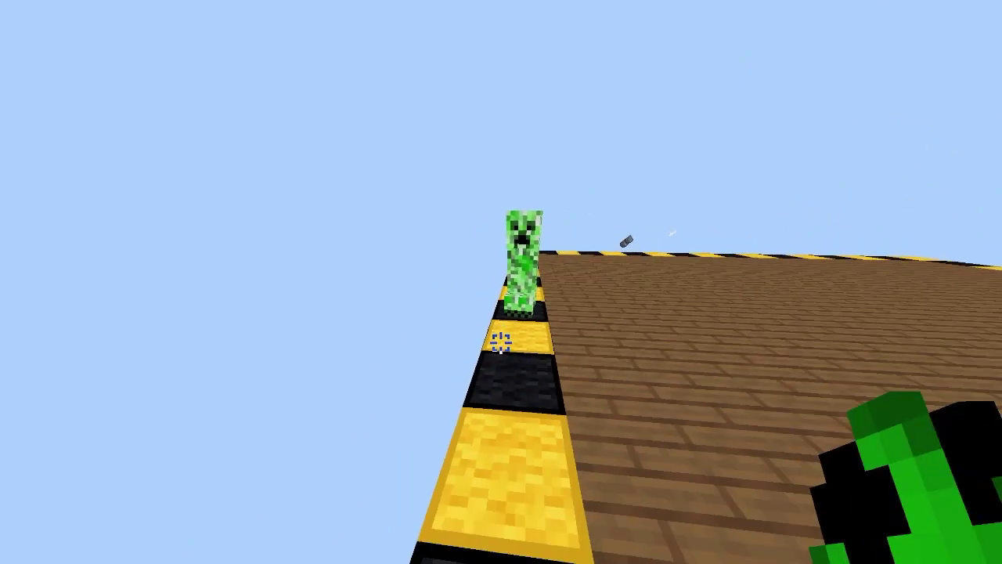
pyautogui.scroll(-1, 501, 282)
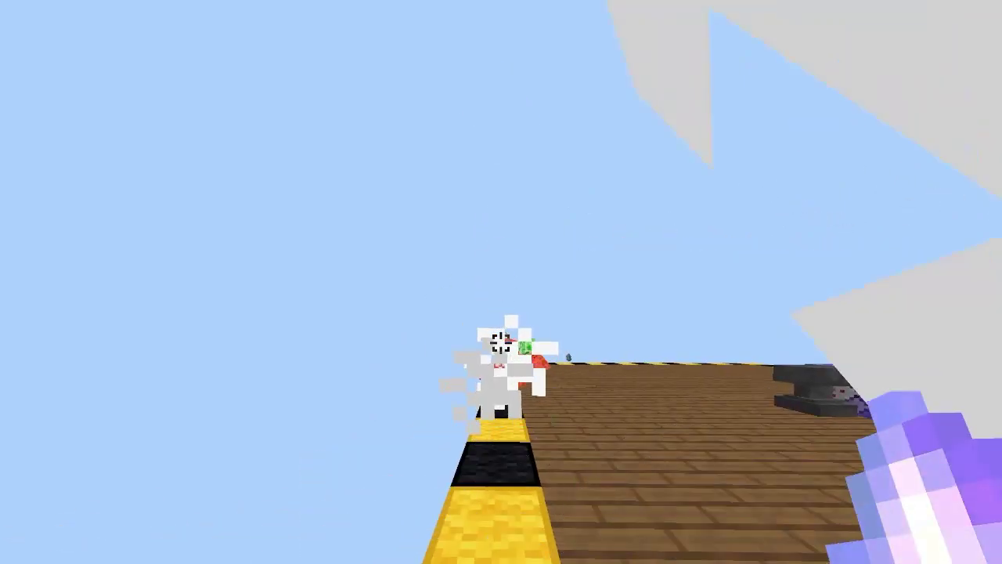
pyautogui.rightClick(501, 343)
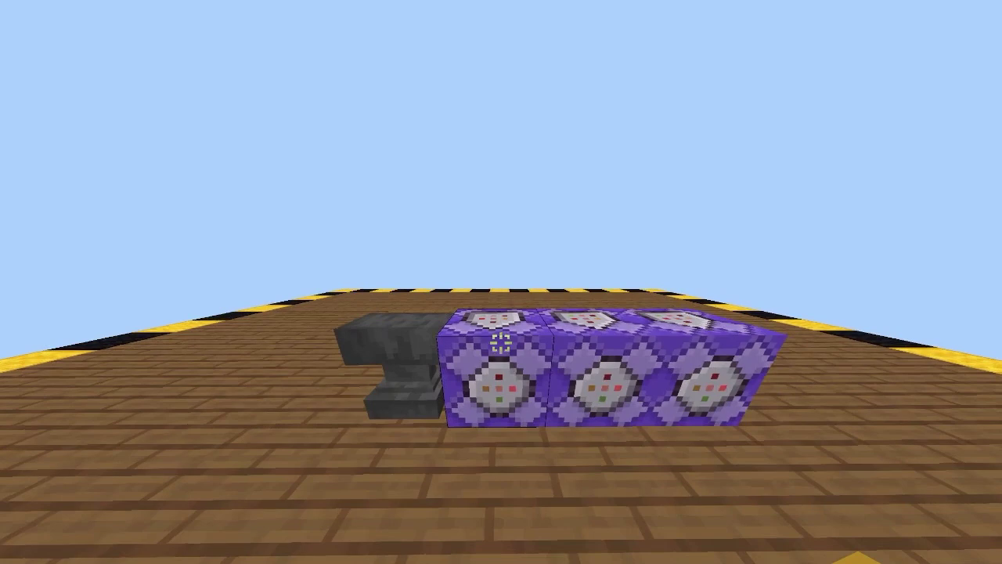
# Step: Check the kill command for non-player, non-item entities within 1.5 blocks, keeping it unchanged
pyautogui.rightClick(501, 336)
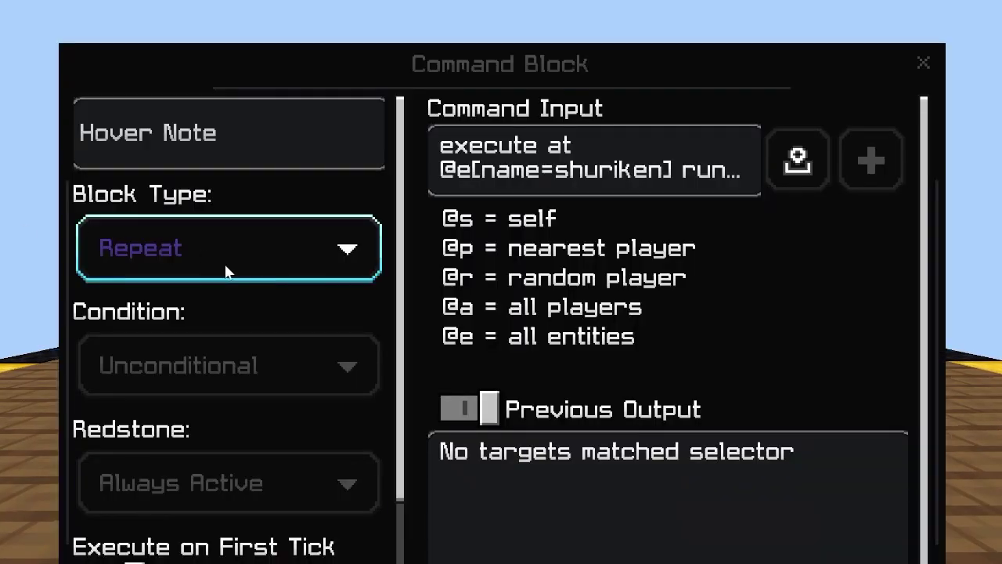
pyautogui.scroll(-3, 239, 501)
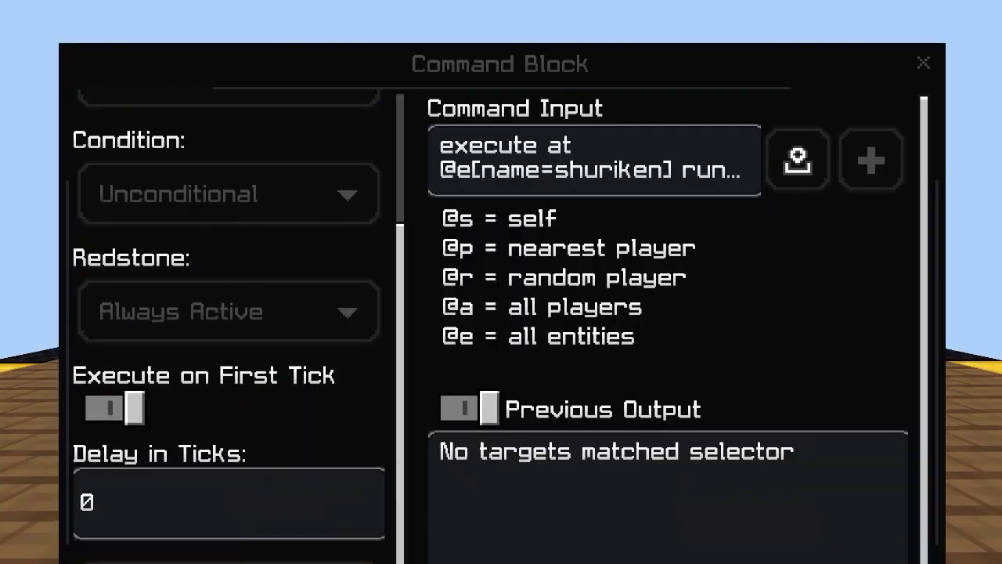
pyautogui.click(871, 160)
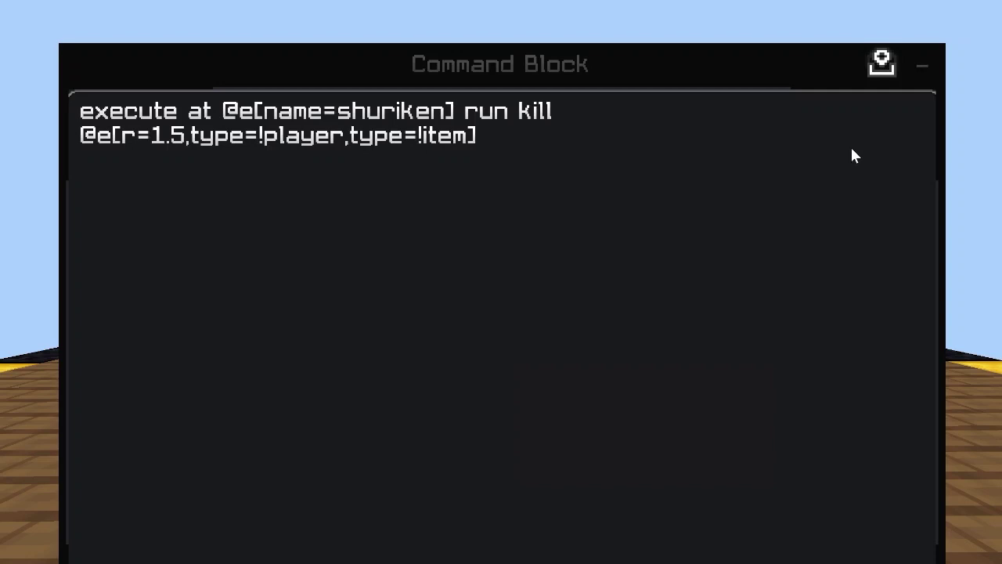
pyautogui.click(922, 66)
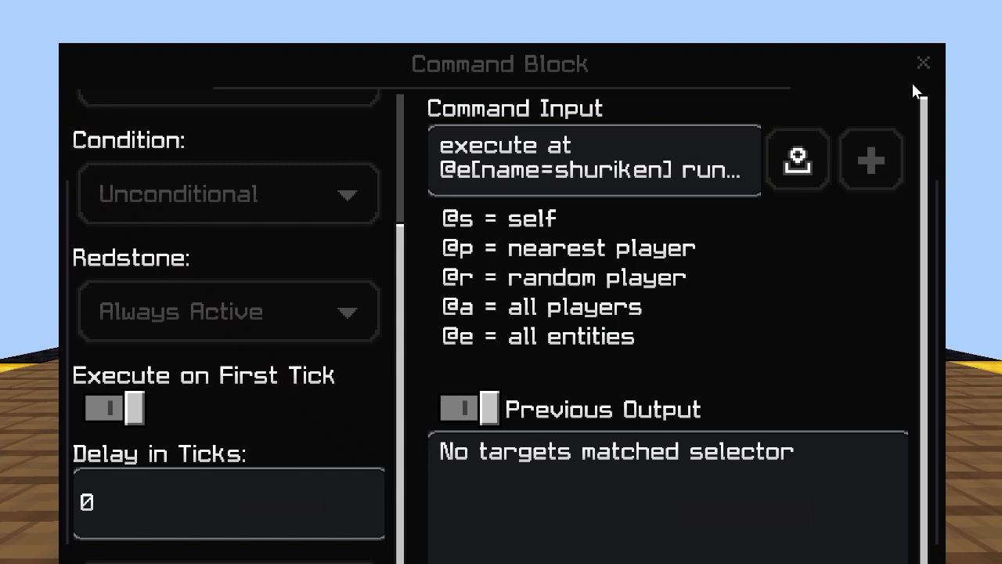
pyautogui.click(923, 65)
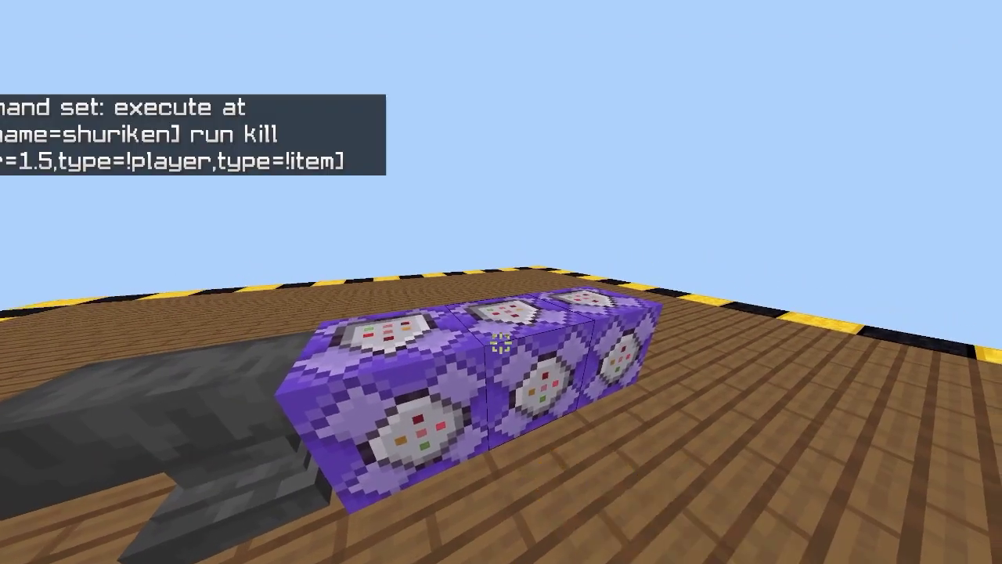
# Step: Check the next block's tp ^ ^ ^1 command that moves the shuriken forward, keeping it unchanged
pyautogui.rightClick(501, 342)
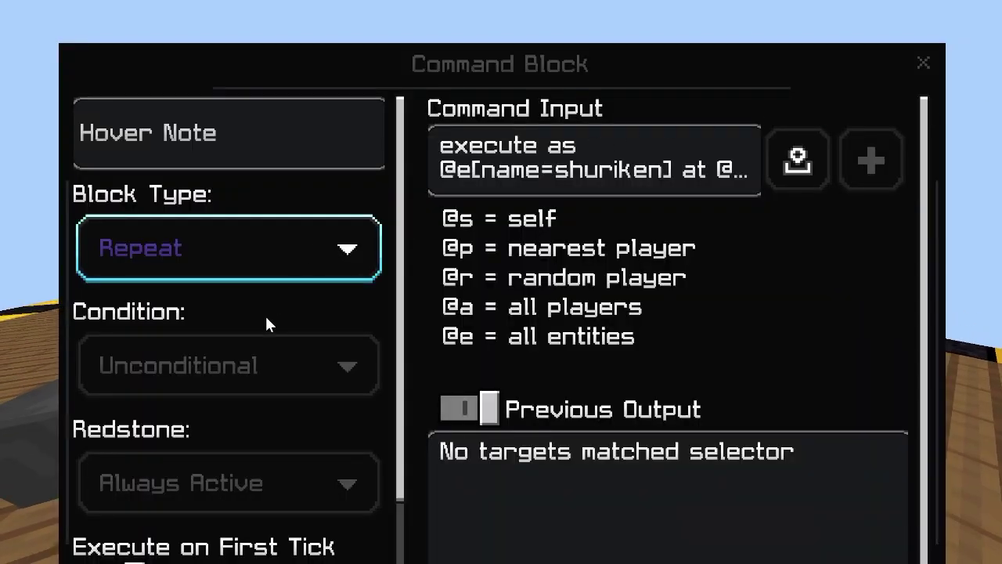
pyautogui.click(869, 163)
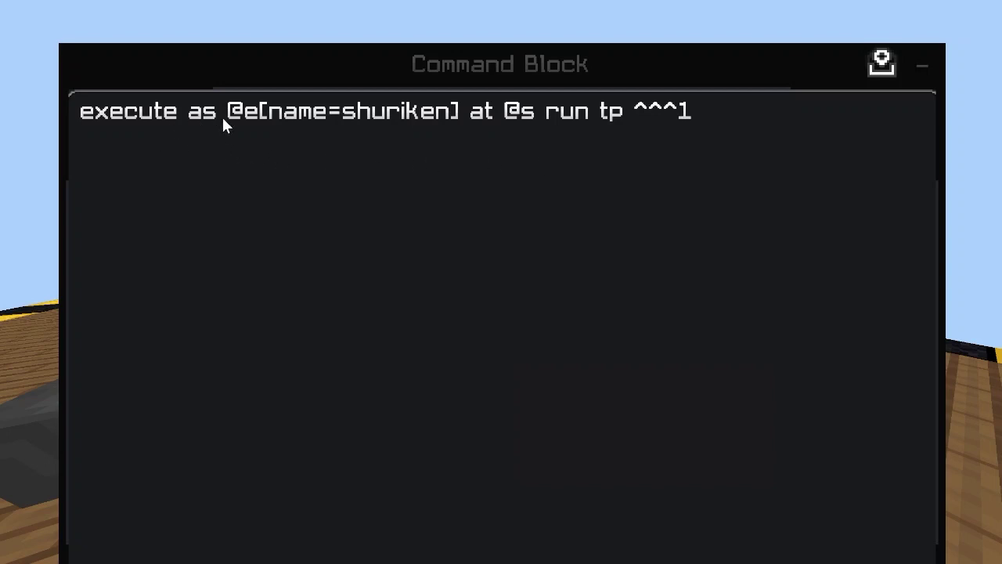
pyautogui.click(922, 63)
pyautogui.click(922, 62)
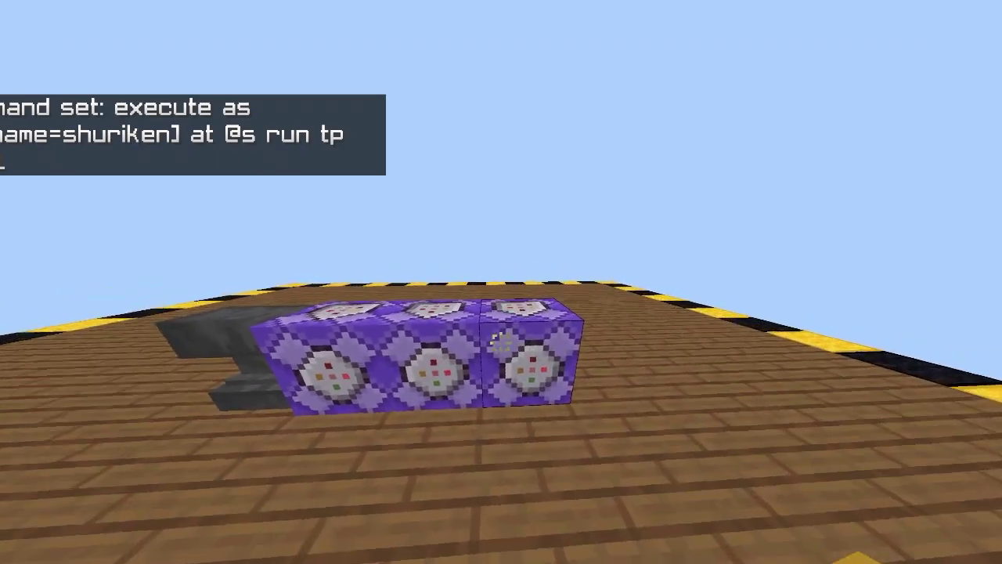
# Step: Read the third block's explosion particle command, set two blocks behind the shuriken
pyautogui.rightClick(501, 345)
pyautogui.scroll(-2, 235, 483)
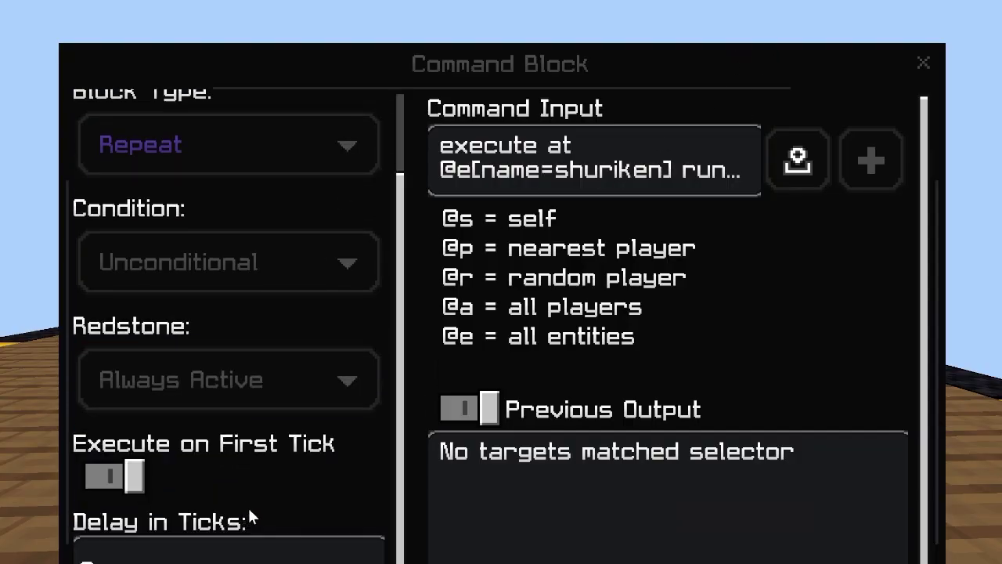
pyautogui.click(869, 162)
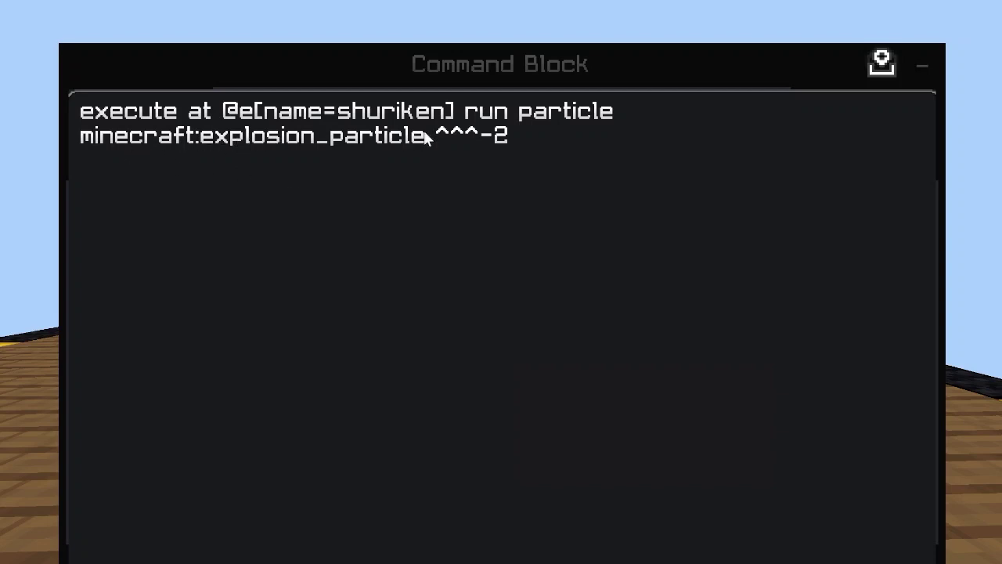
pyautogui.click(923, 64)
# Step: Close the third command block and spawn two creepers in front of the player
pyautogui.click(922, 62)
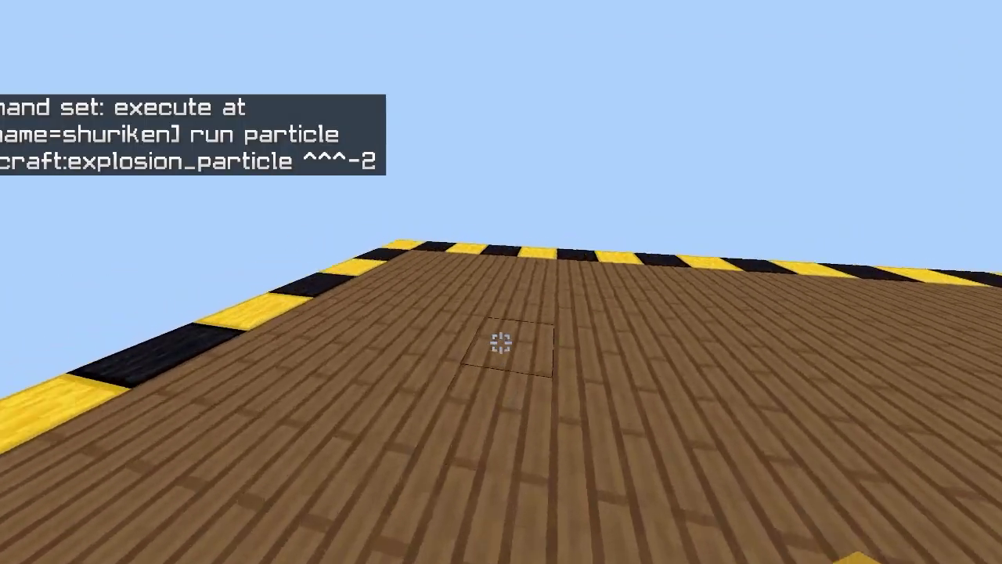
pyautogui.scroll(-1, 501, 343)
pyautogui.rightClick(501, 342)
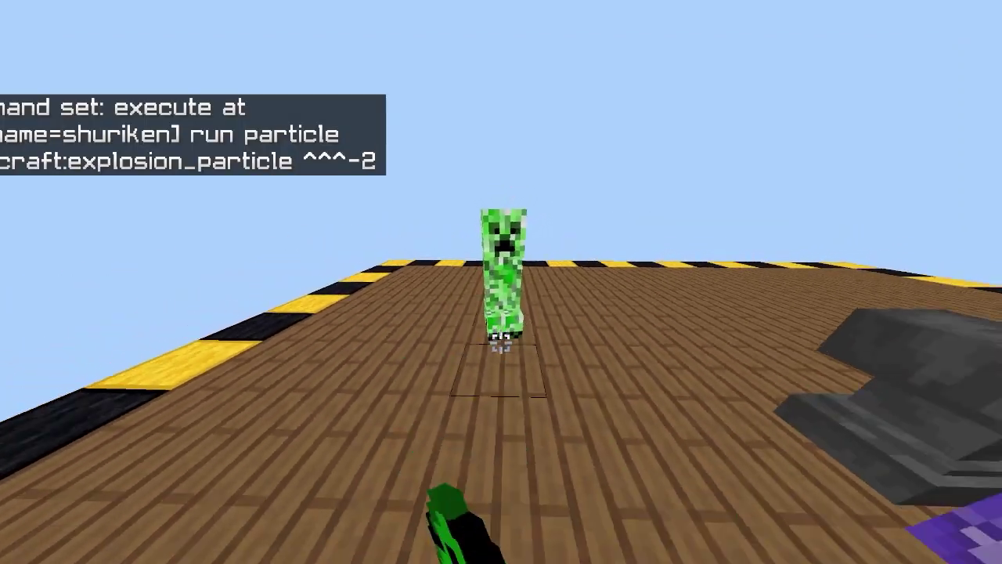
pyautogui.press('s')
pyautogui.rightClick(501, 282)
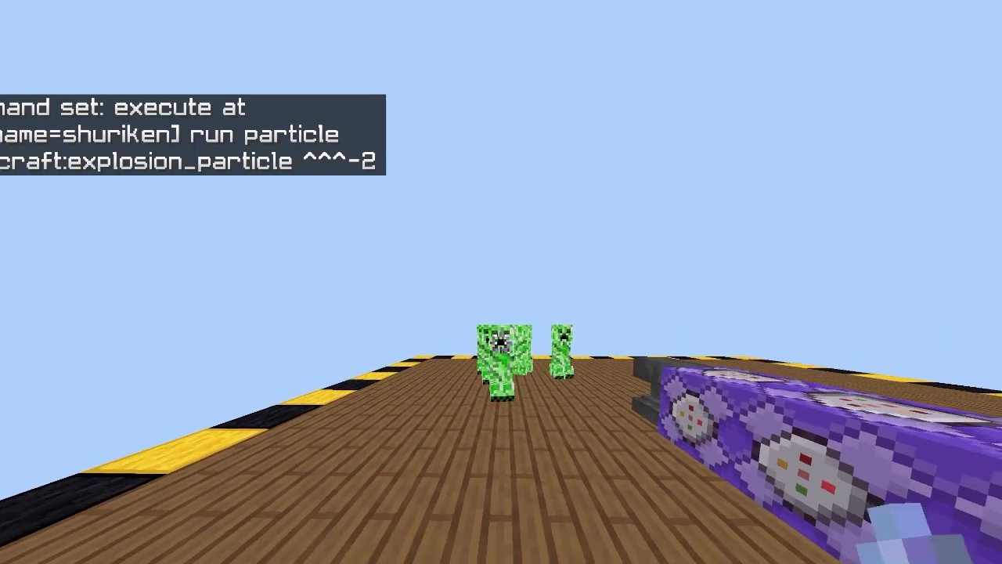
# Step: Throw the shuriken to kill a creeper, then spawn another creeper on the floor
pyautogui.rightClick(501, 282)
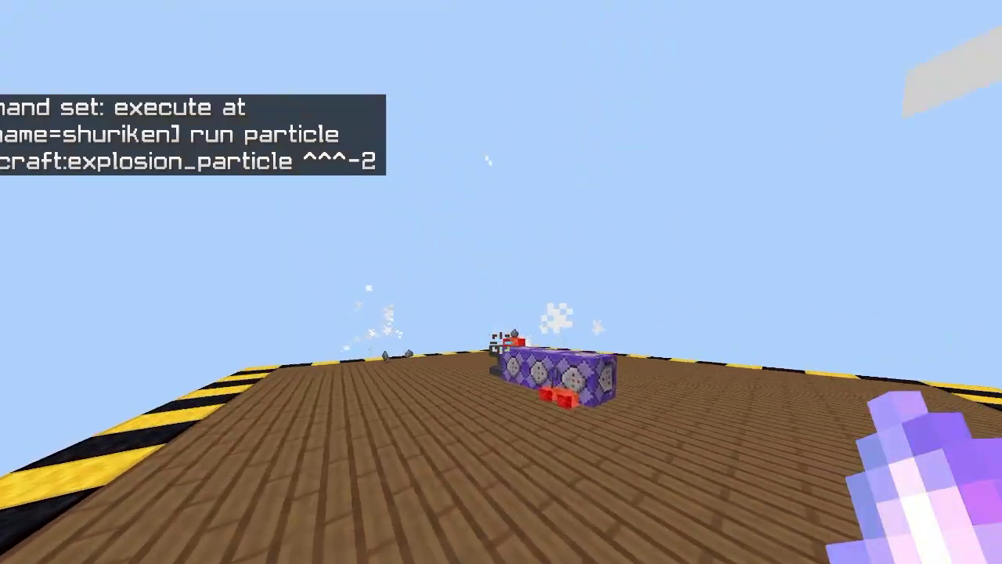
pyautogui.press('w')
pyautogui.scroll(-1, 501, 282)
pyautogui.rightClick(501, 342)
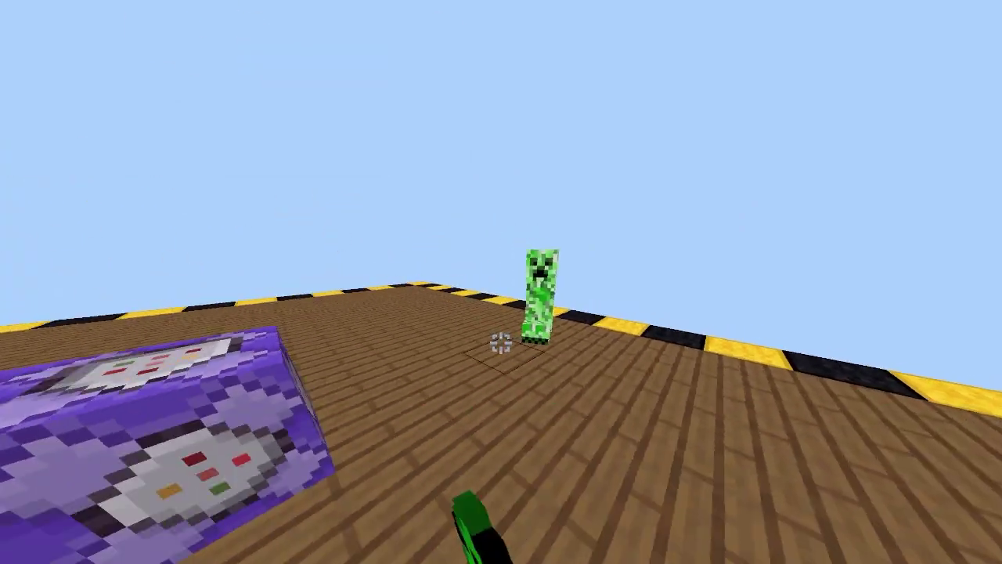